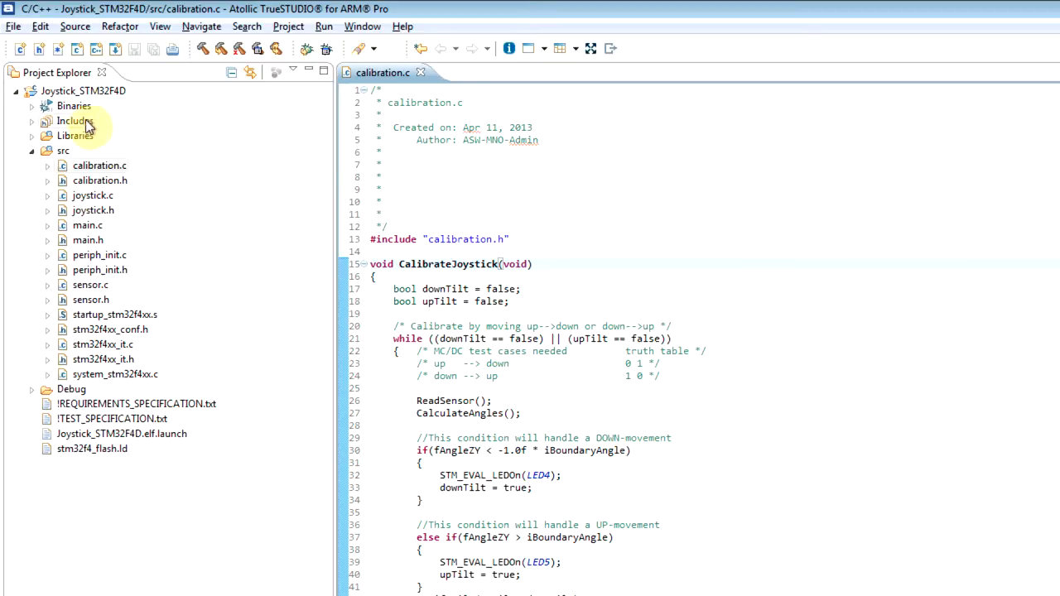
Step: Show the Team History view for the Joystick_STM32F4D project
{"action": "left_click", "coordinate": [83, 91]}
{"action": "left_click", "coordinate": [362, 25]}
{"action": "mouse_move", "coordinate": [532, 130]}
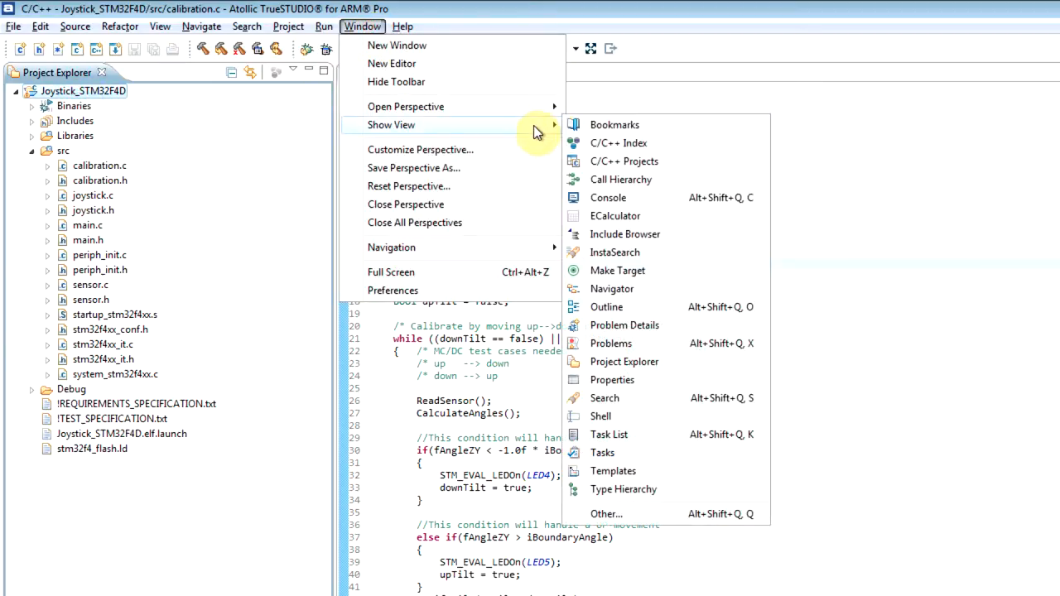
{"action": "left_click", "coordinate": [622, 517]}
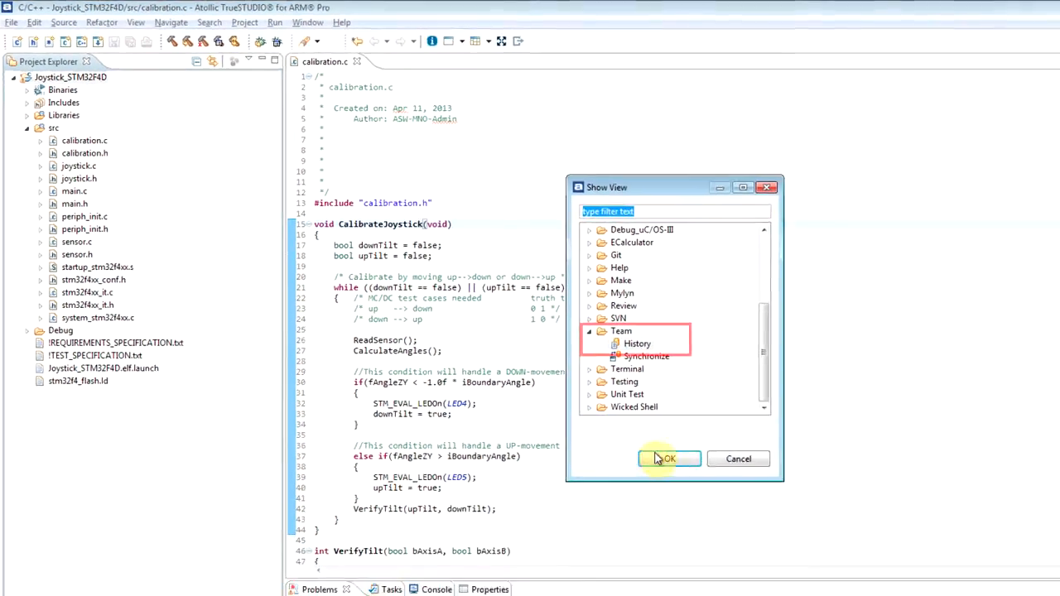
{"action": "left_click", "coordinate": [663, 459]}
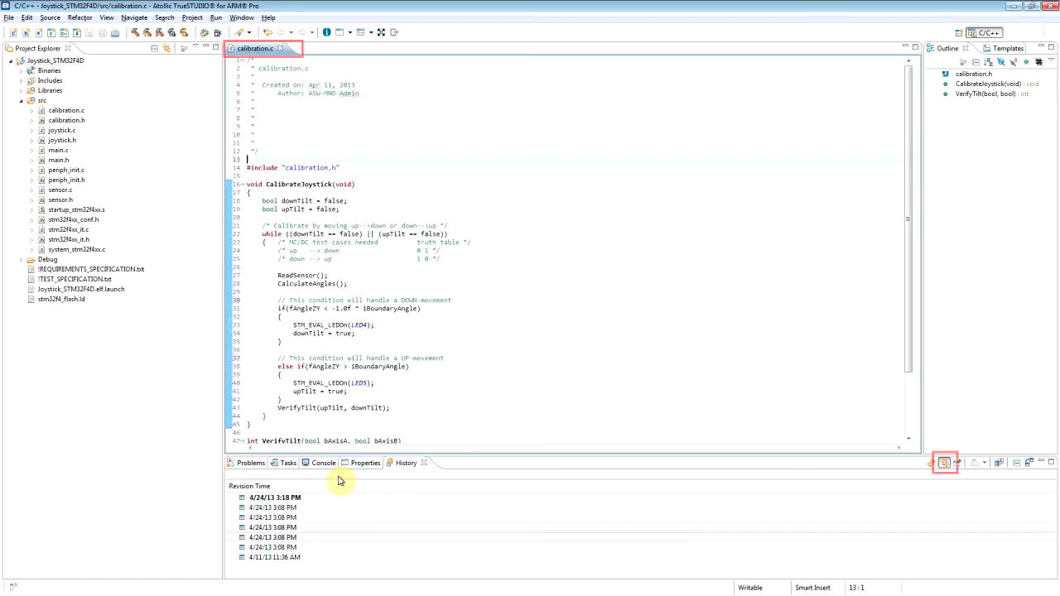
Step: Compare the two most recent revisions of calibration.c with each other, examine the differences and close the comparison
{"action": "left_click", "coordinate": [283, 499]}
{"action": "left_click", "coordinate": [282, 508]}
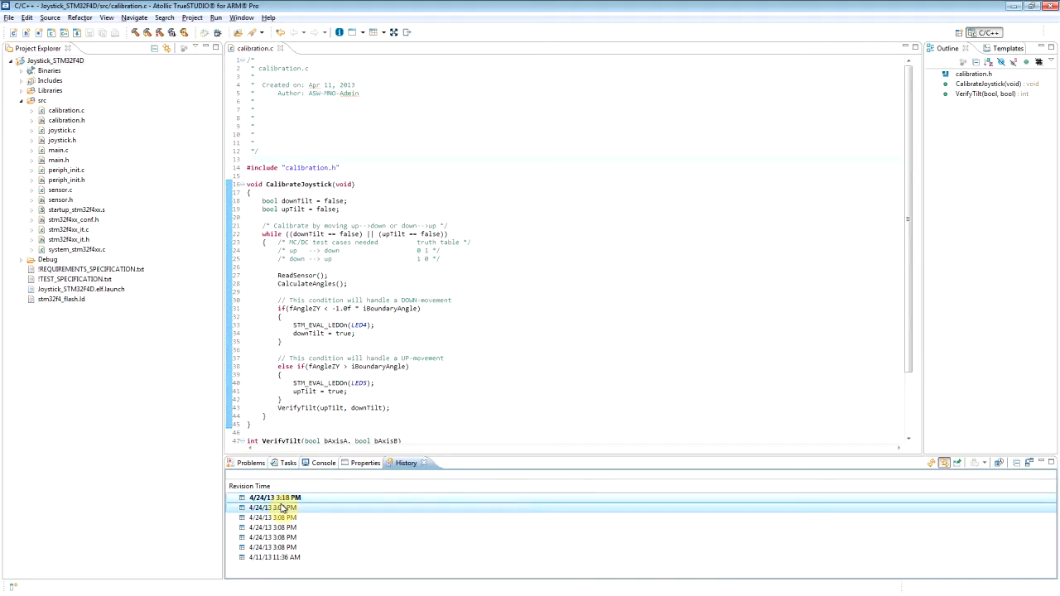
{"action": "right_click", "coordinate": [282, 508]}
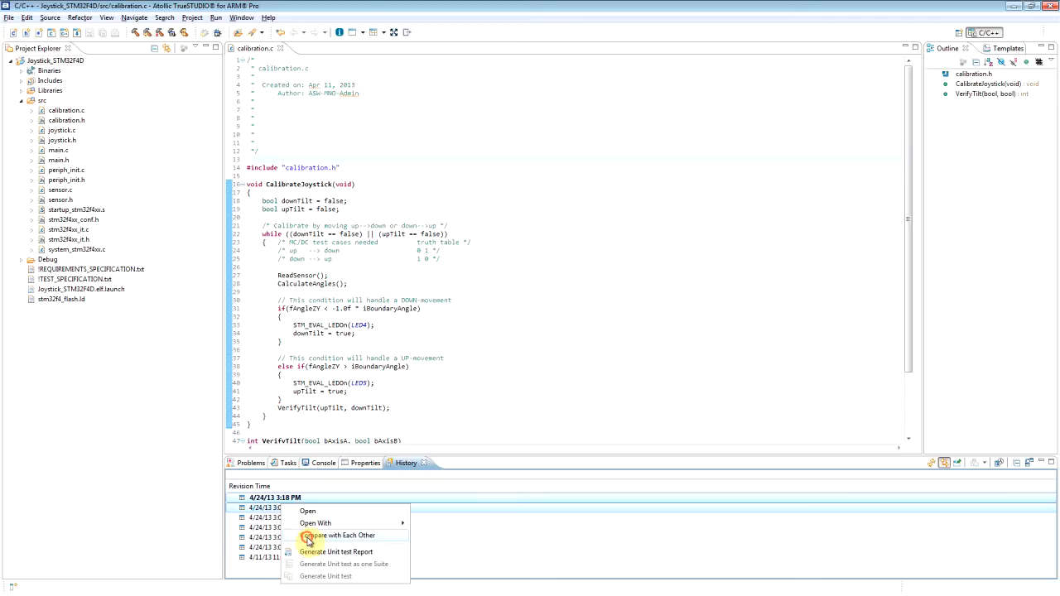
{"action": "left_click", "coordinate": [305, 537]}
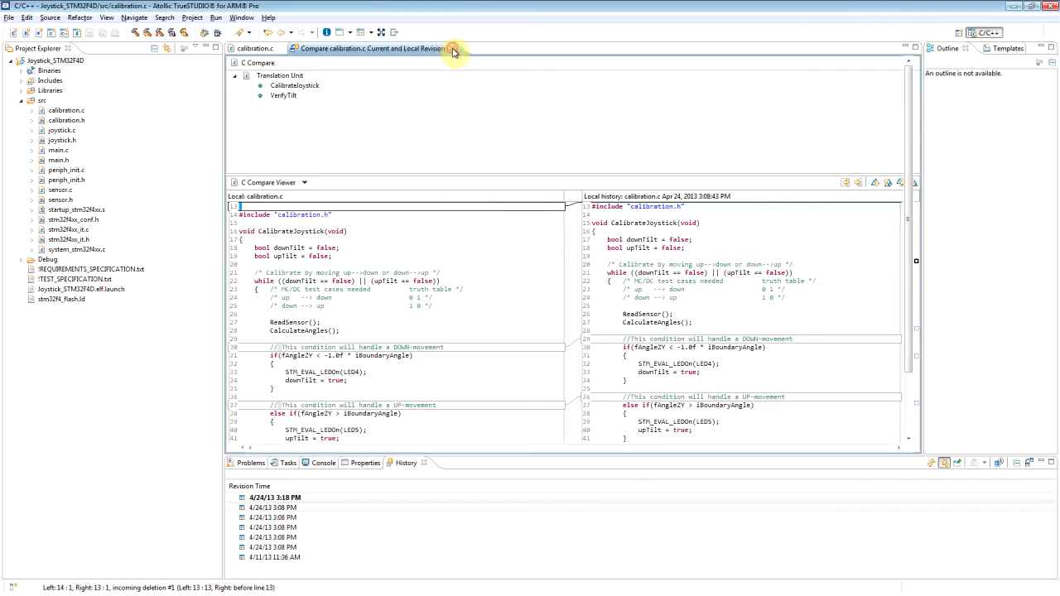
{"action": "left_click", "coordinate": [453, 52]}
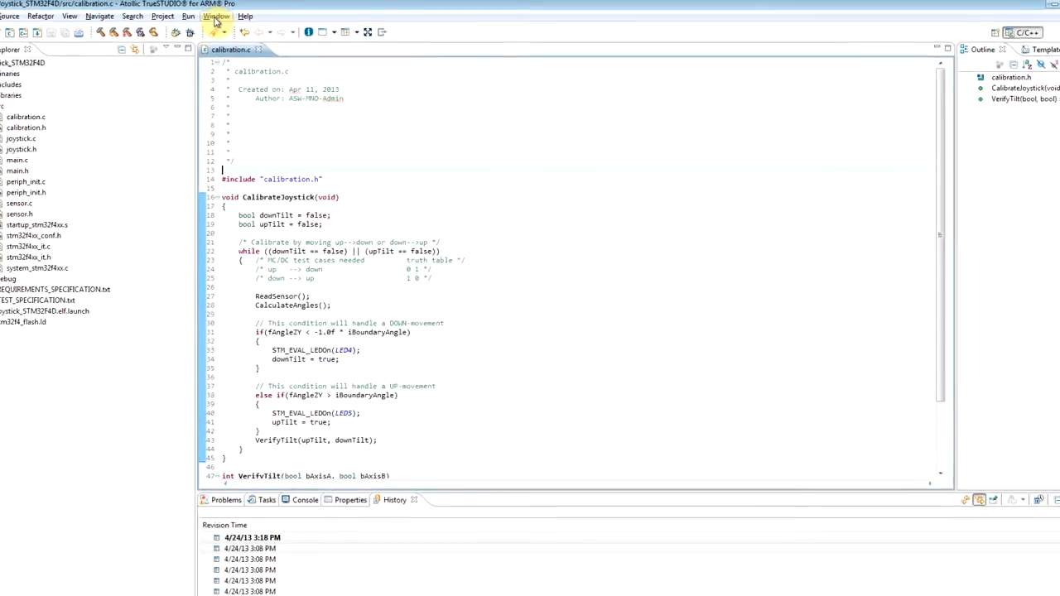
Step: Enable the SVN command group in the C/C++ perspective and look through the SVN commands it adds
{"action": "left_click", "coordinate": [242, 18]}
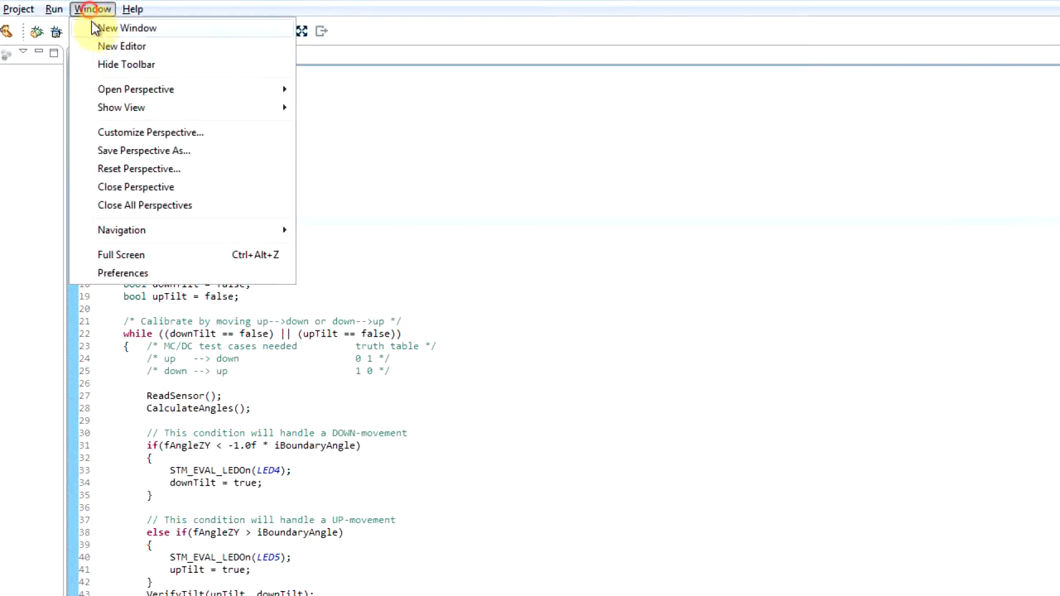
{"action": "left_click", "coordinate": [107, 132]}
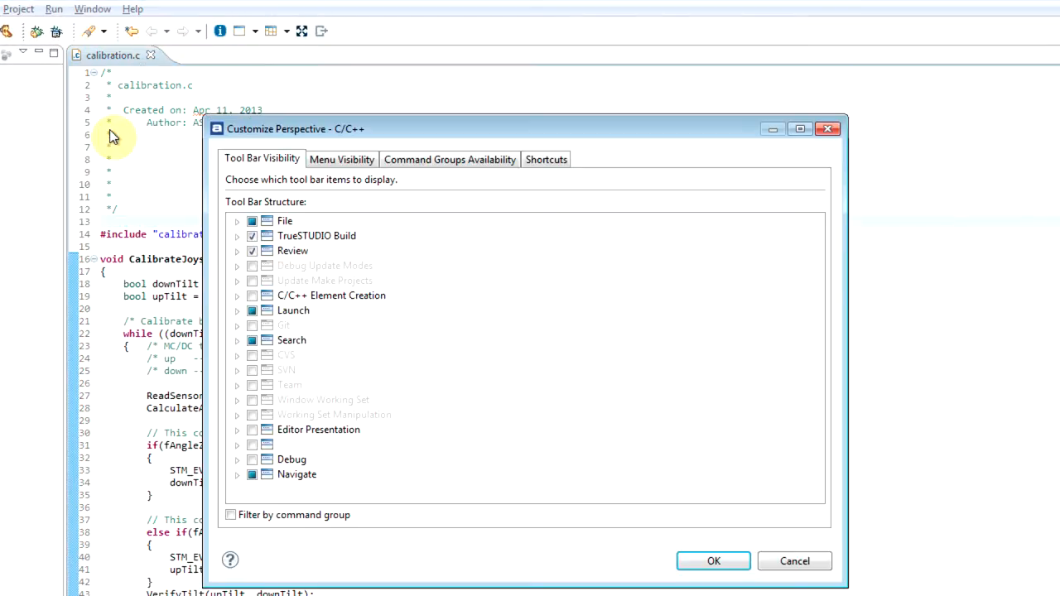
{"action": "left_click", "coordinate": [348, 164]}
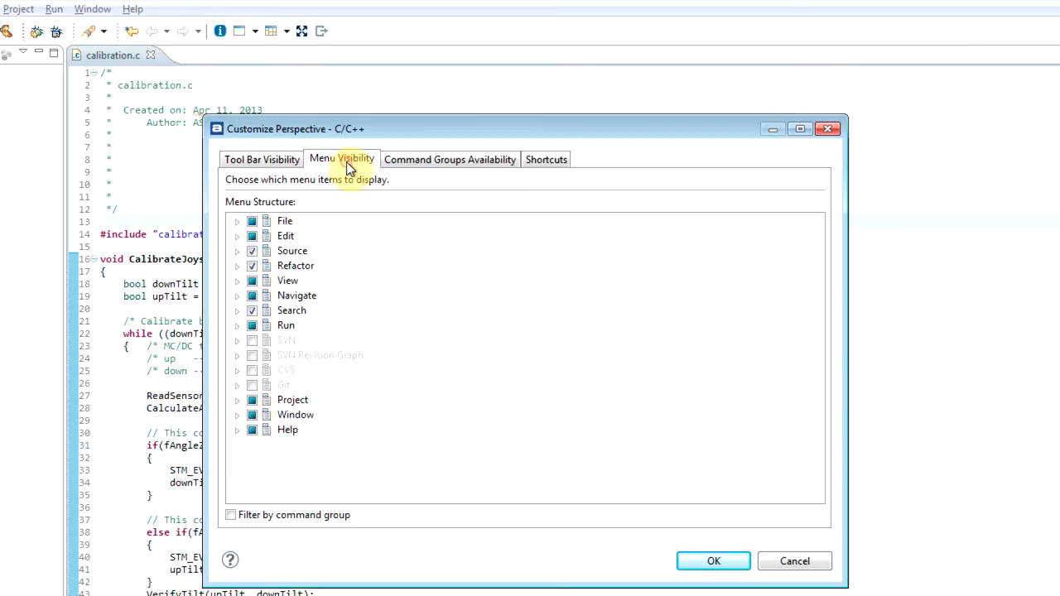
{"action": "left_click", "coordinate": [251, 341]}
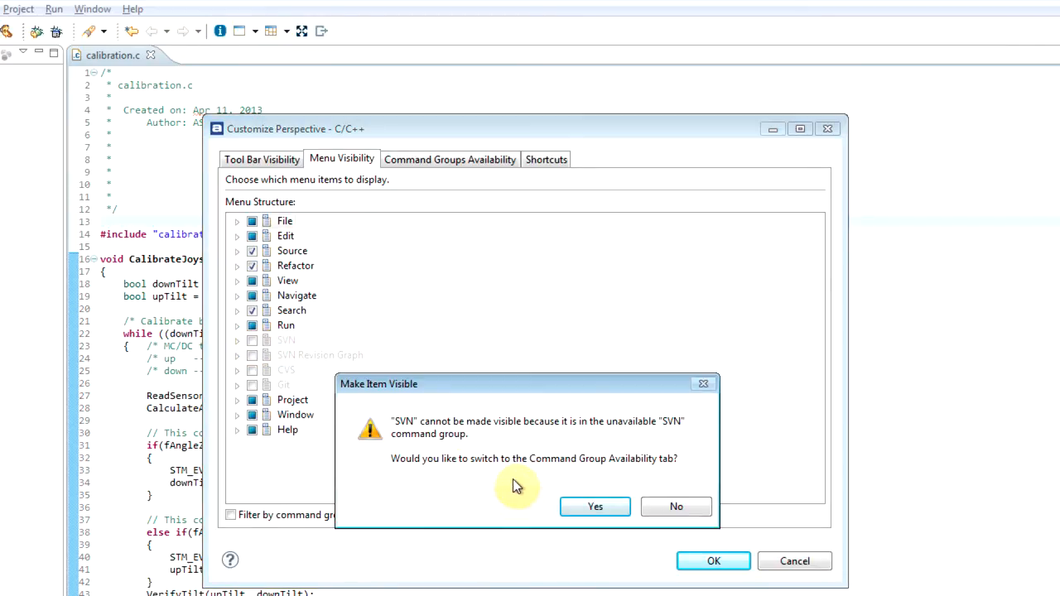
{"action": "left_click", "coordinate": [599, 508]}
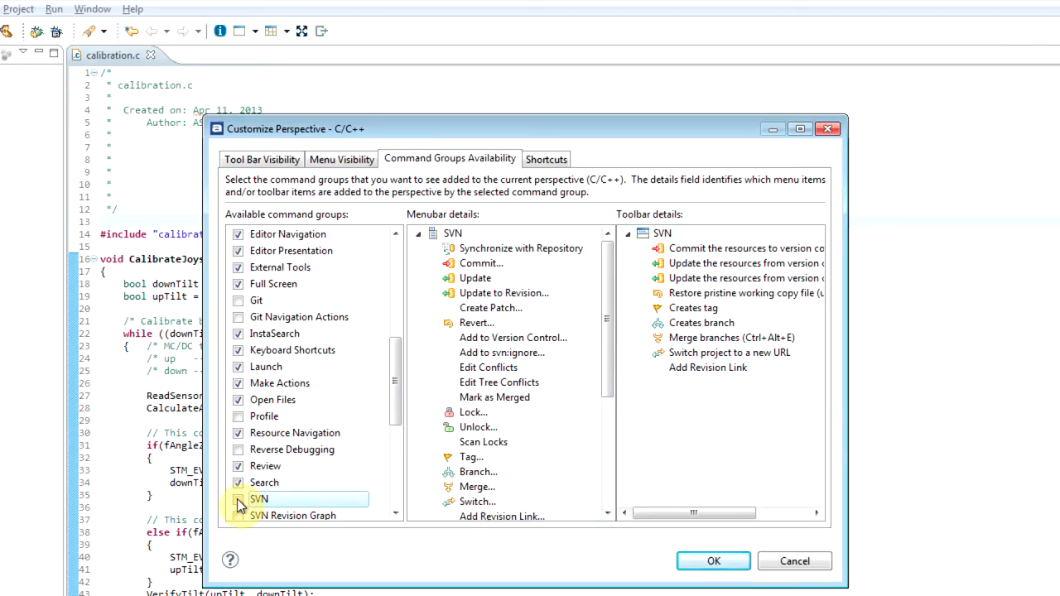
{"action": "left_click", "coordinate": [238, 502]}
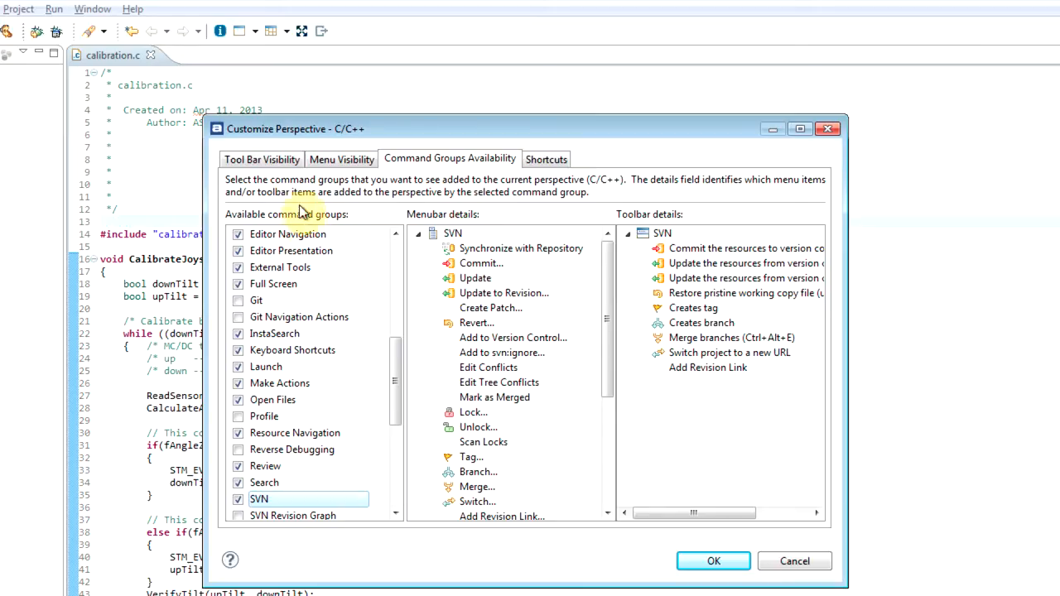
{"action": "left_click", "coordinate": [282, 161]}
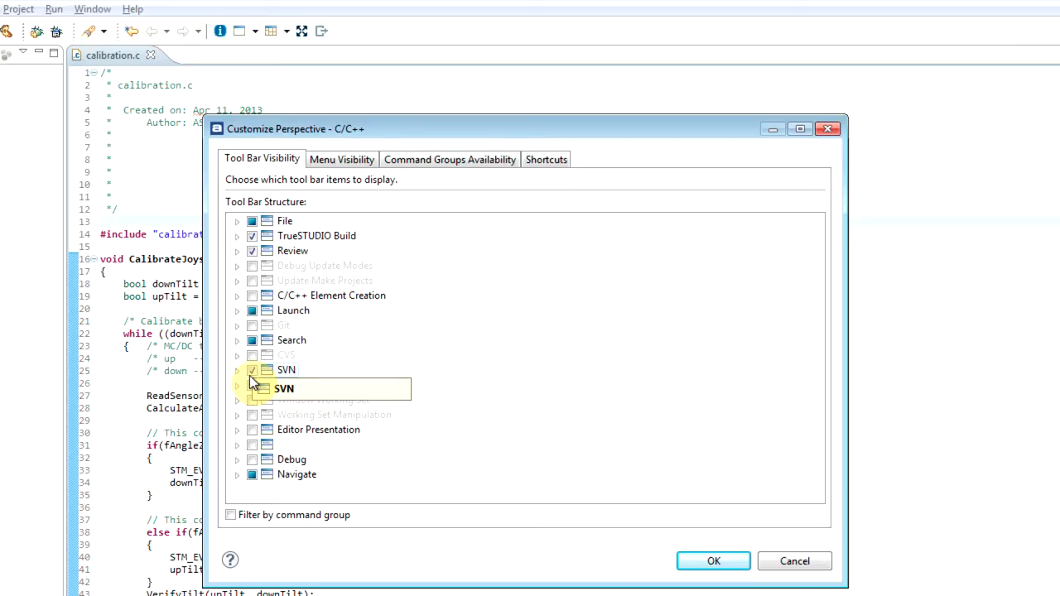
{"action": "left_click", "coordinate": [717, 562]}
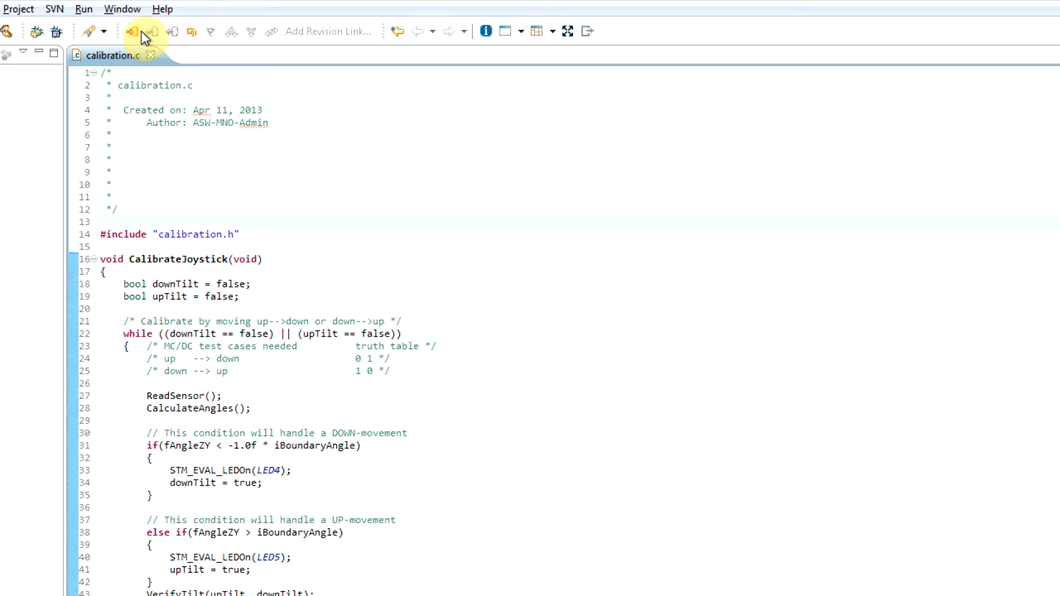
{"action": "left_click", "coordinate": [58, 12]}
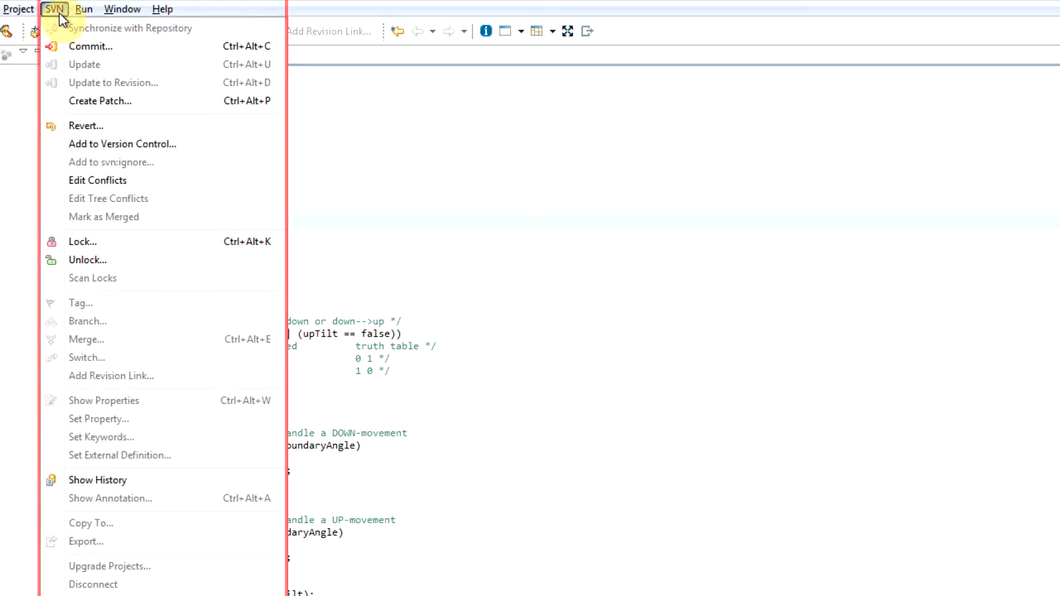
{"action": "left_click", "coordinate": [58, 13]}
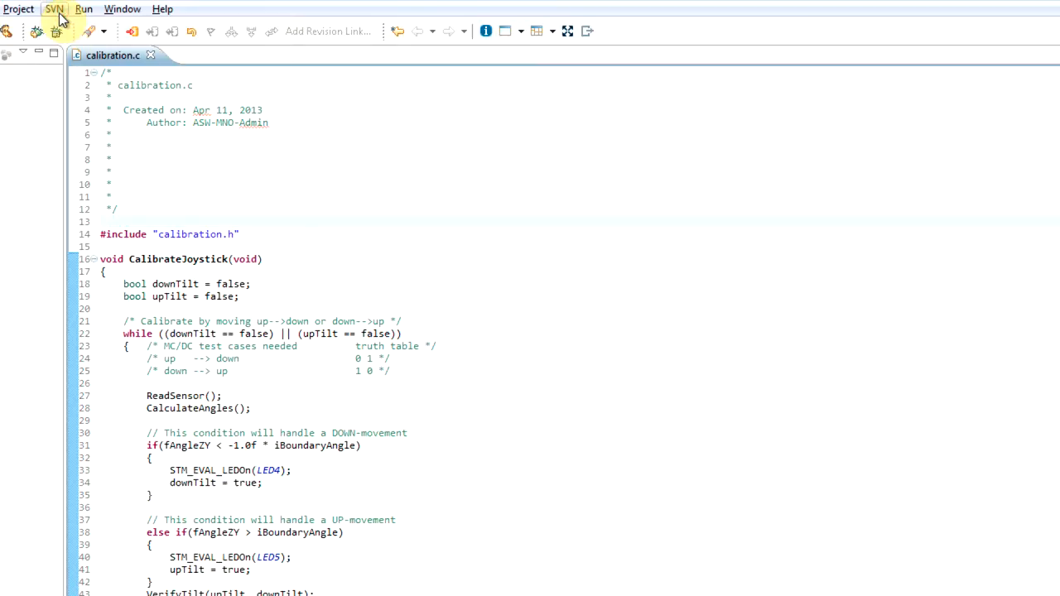
Step: Find the SVN Repositories view by filtering for svn, show it and enlarge its area below the editor
{"action": "left_click", "coordinate": [112, 17]}
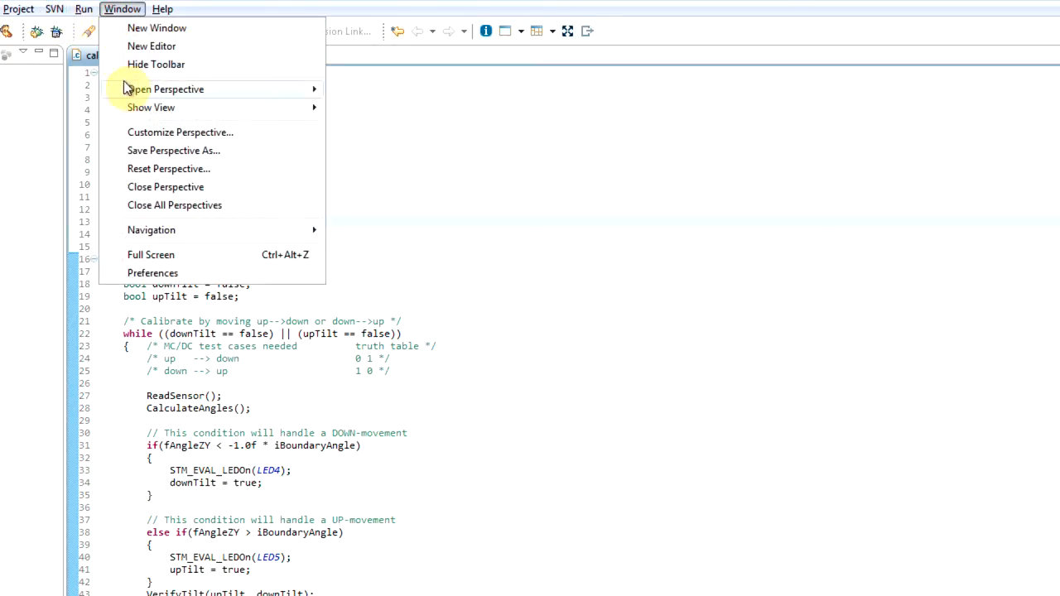
{"action": "mouse_move", "coordinate": [211, 113]}
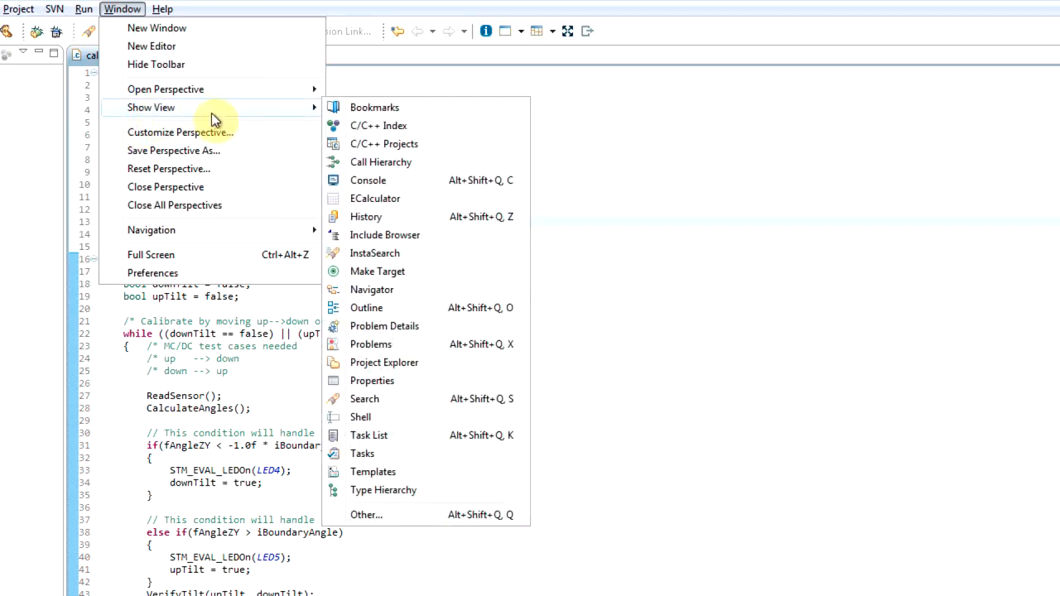
{"action": "left_click", "coordinate": [383, 513]}
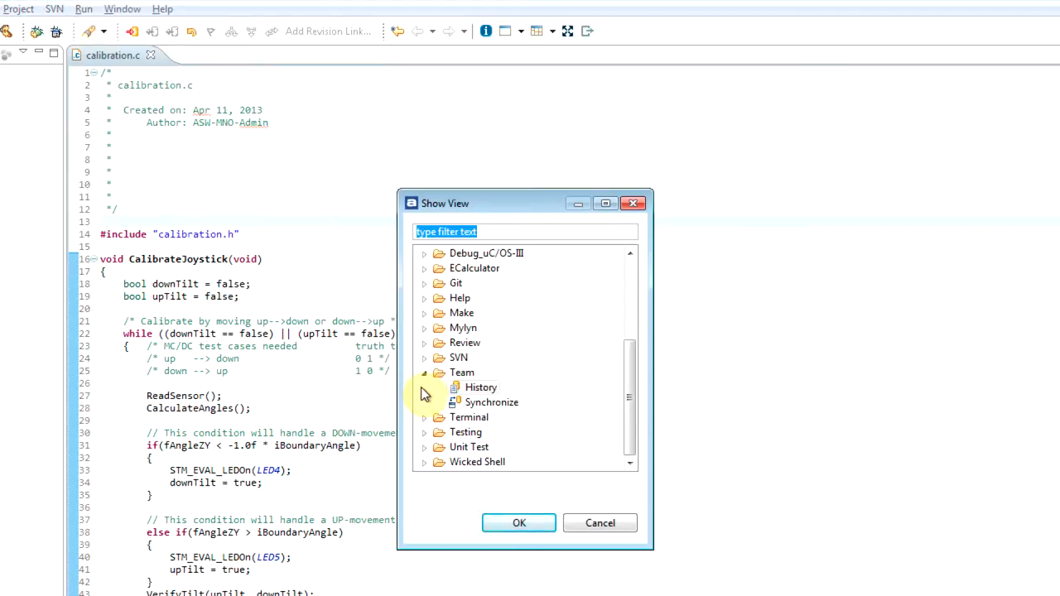
{"action": "type", "text": "svn"}
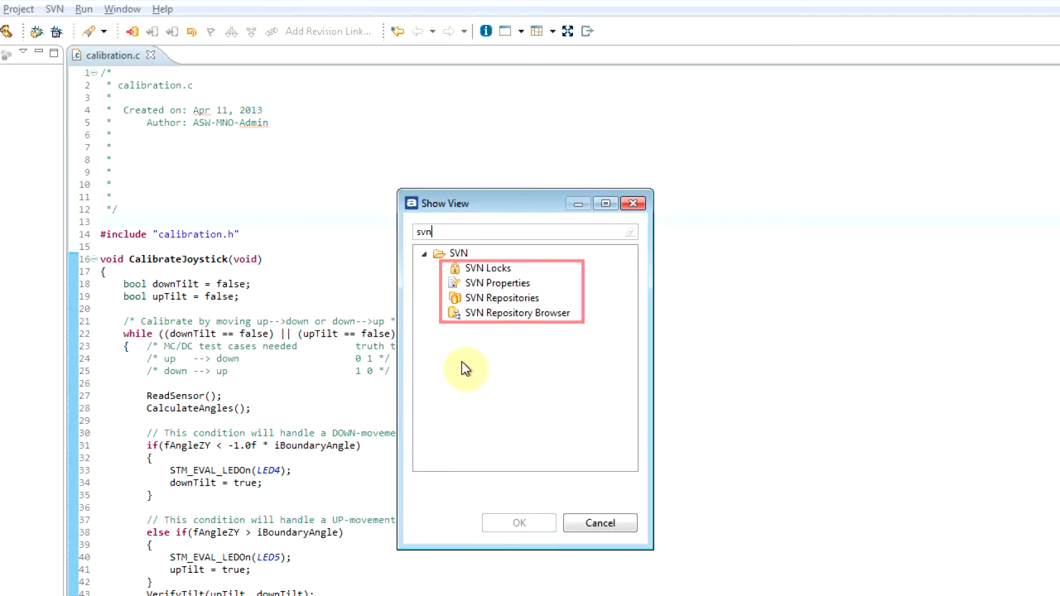
{"action": "left_click", "coordinate": [498, 302]}
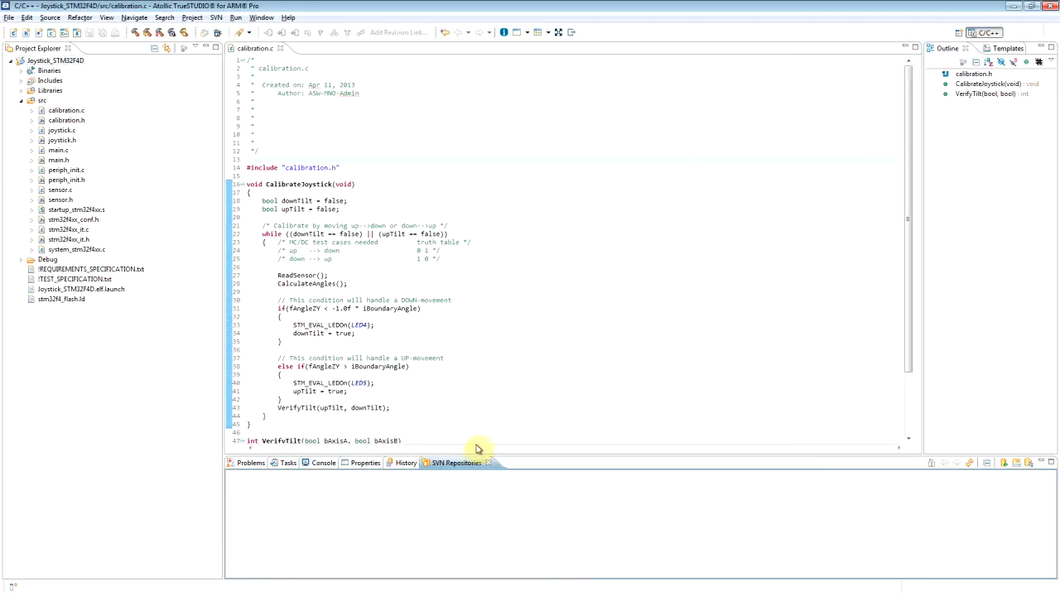
{"action": "left_click_drag", "start_coordinate": [473, 453], "coordinate": [480, 421]}
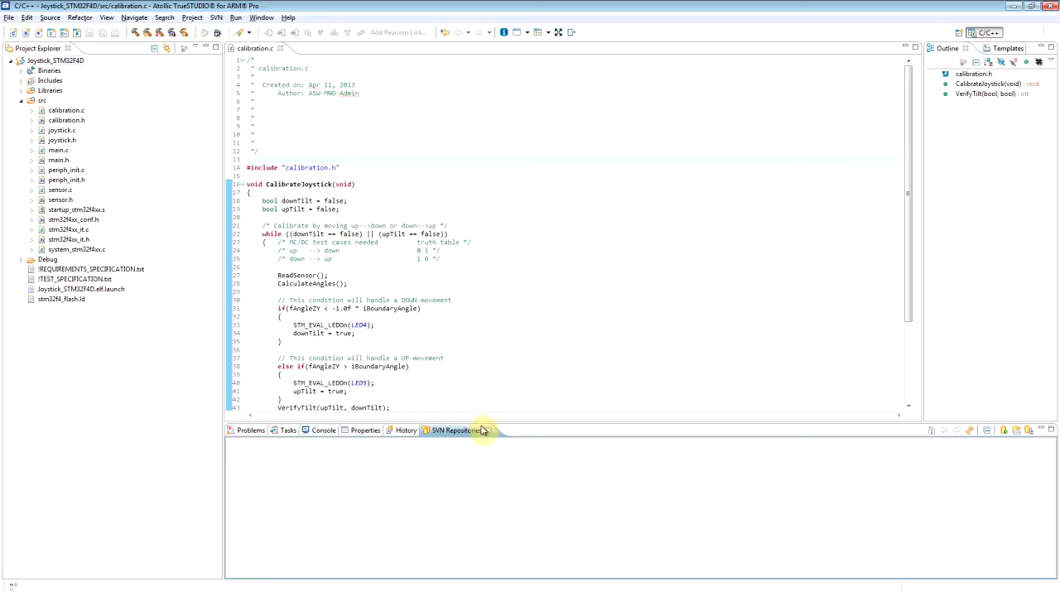
{"action": "right_click", "coordinate": [450, 458]}
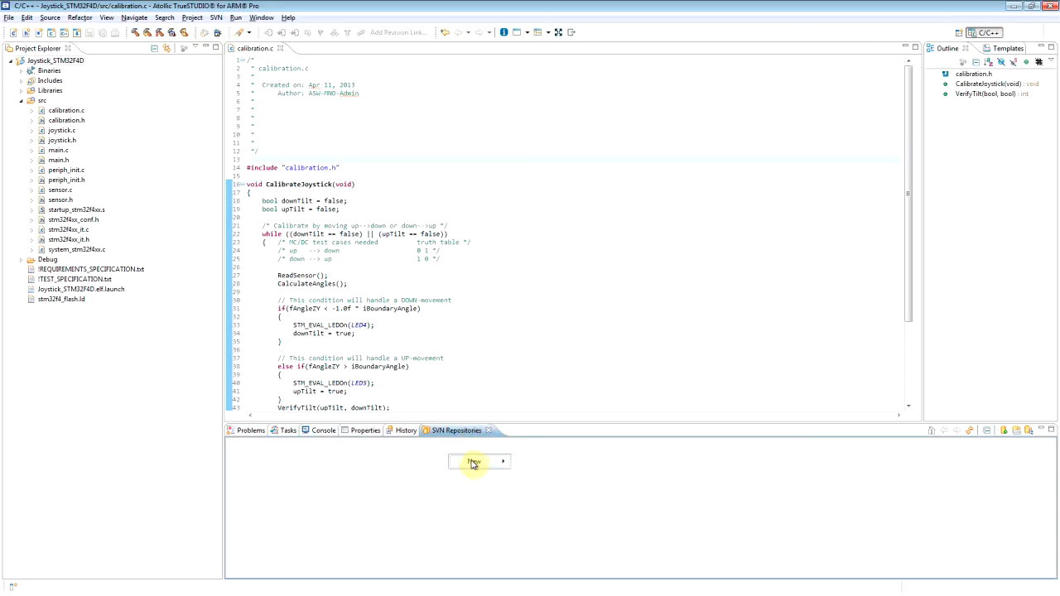
{"action": "mouse_move", "coordinate": [474, 465]}
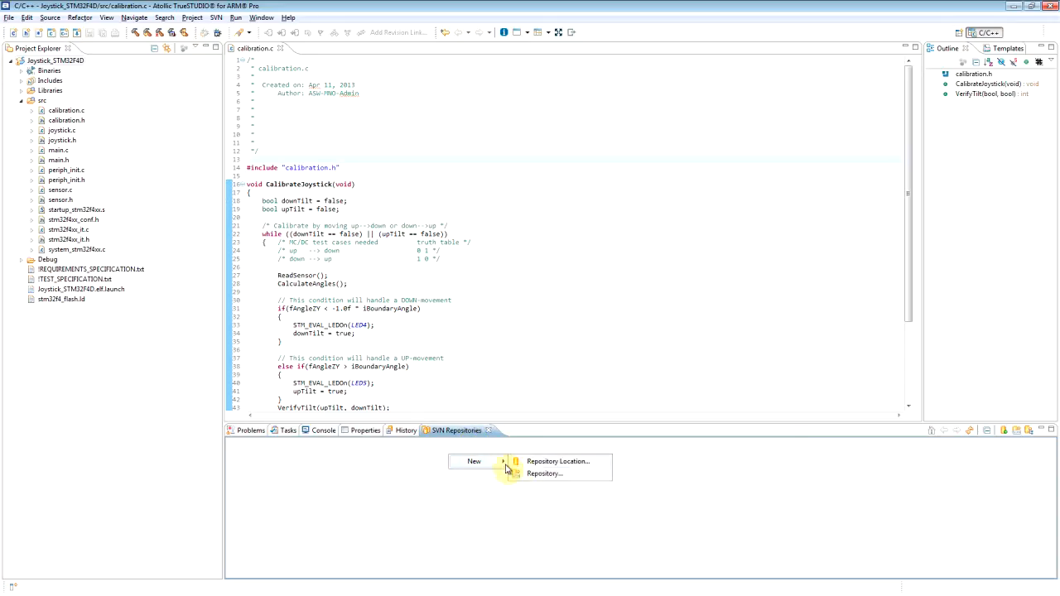
{"action": "left_click", "coordinate": [547, 469]}
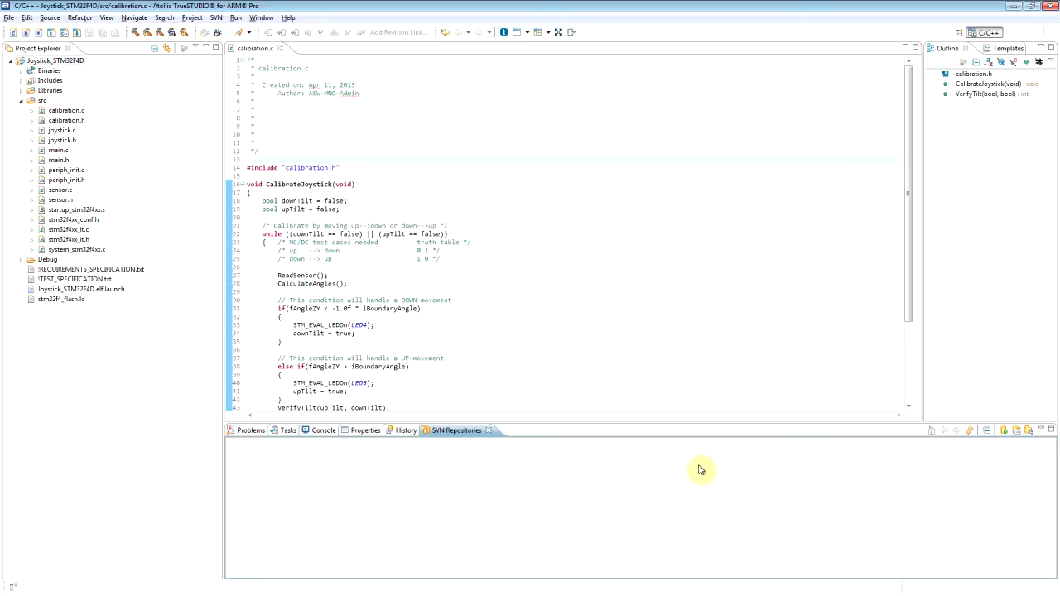
{"action": "left_click", "coordinate": [1004, 431]}
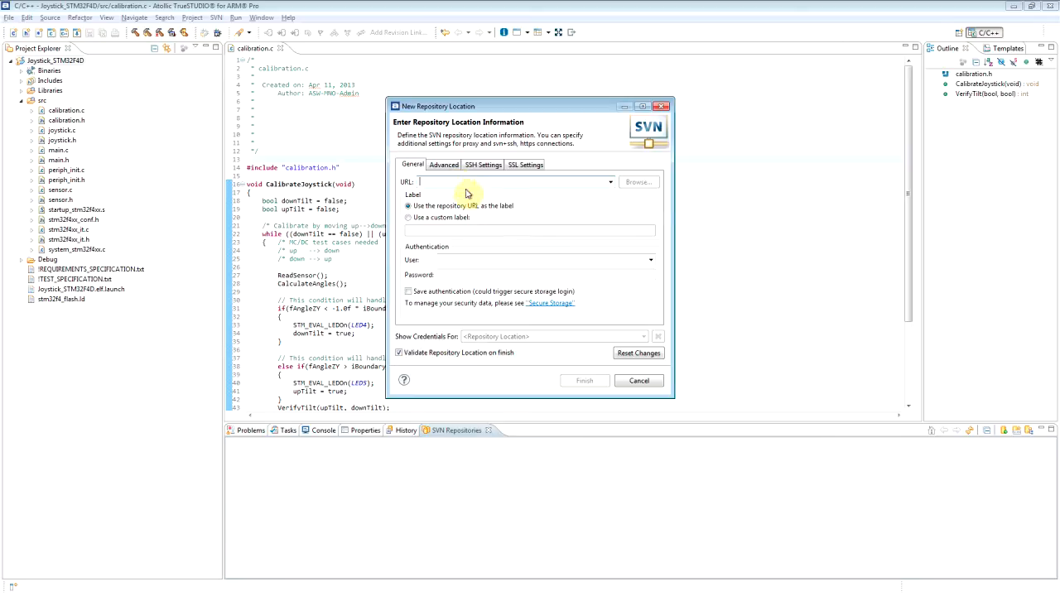
{"action": "left_click", "coordinate": [634, 381]}
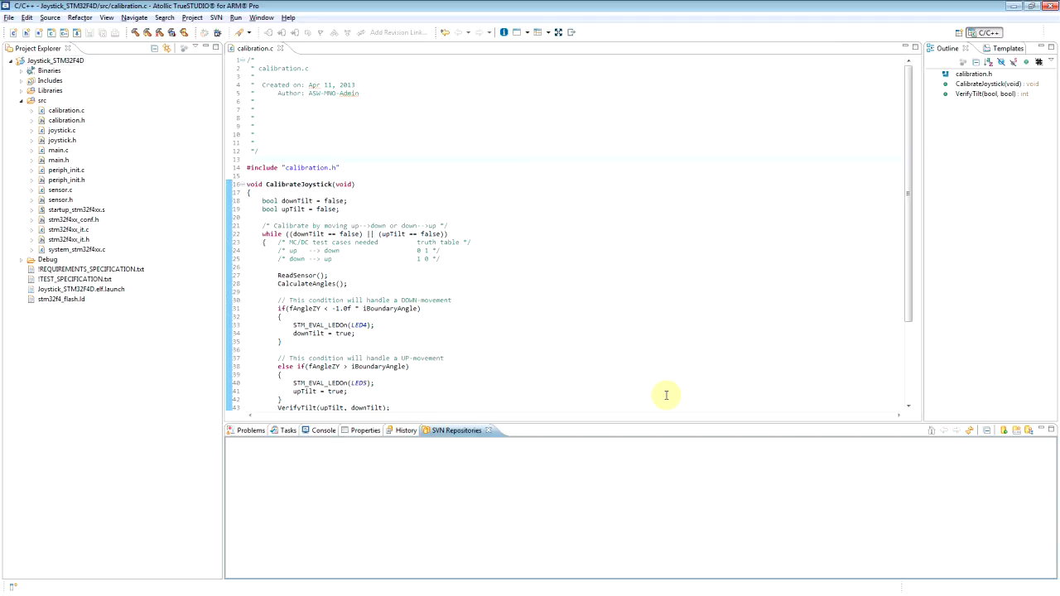
Step: Create a new SVN repository at the path c:\atollic_svn
{"action": "left_click", "coordinate": [1017, 432]}
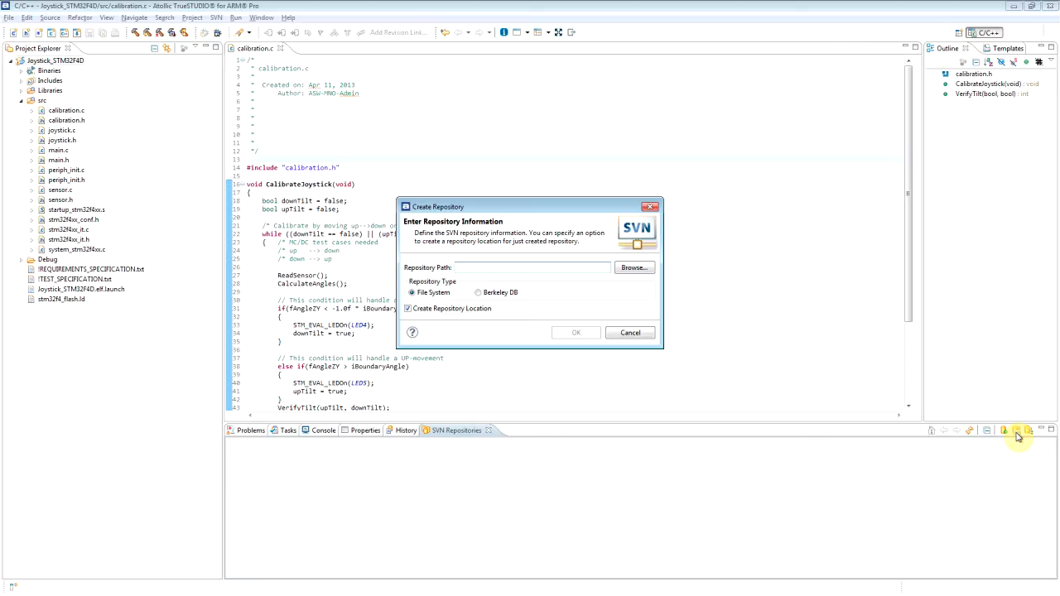
{"action": "type", "text": "c:\\ato"}
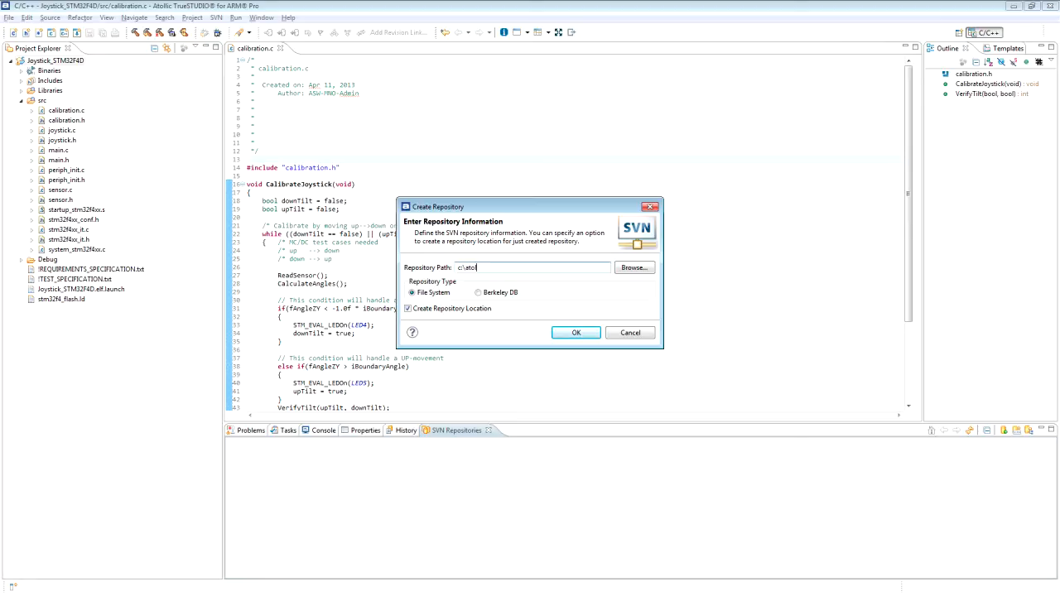
{"action": "type", "text": "llic_svn"}
{"action": "left_click", "coordinate": [568, 337]}
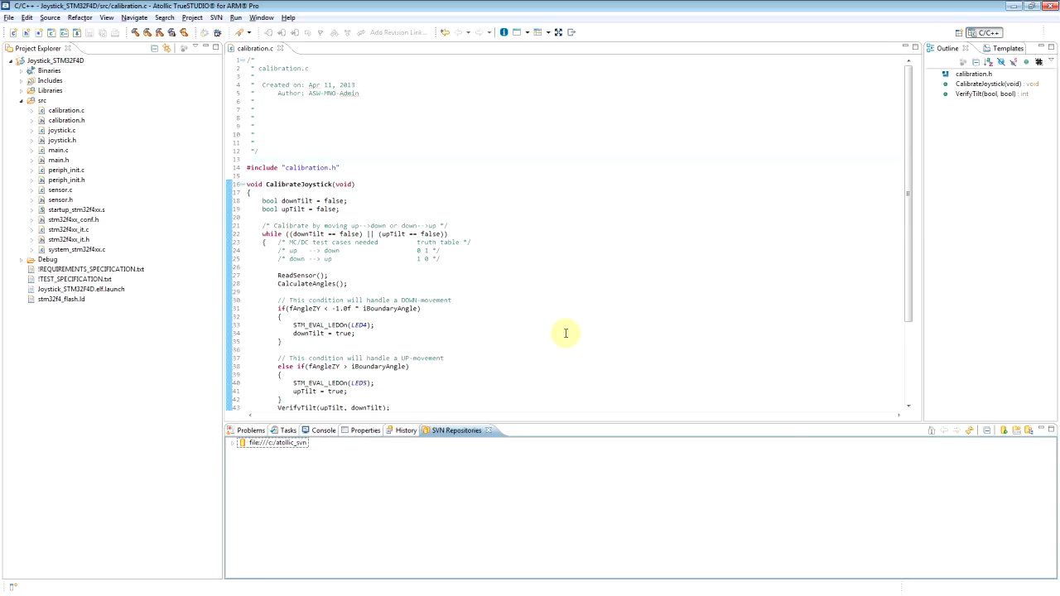
Step: Start sharing the Joystick_STM32F4D project with SVN as repository type, using the existing repository location file:///c:/atollic_svn
{"action": "right_click", "coordinate": [68, 62]}
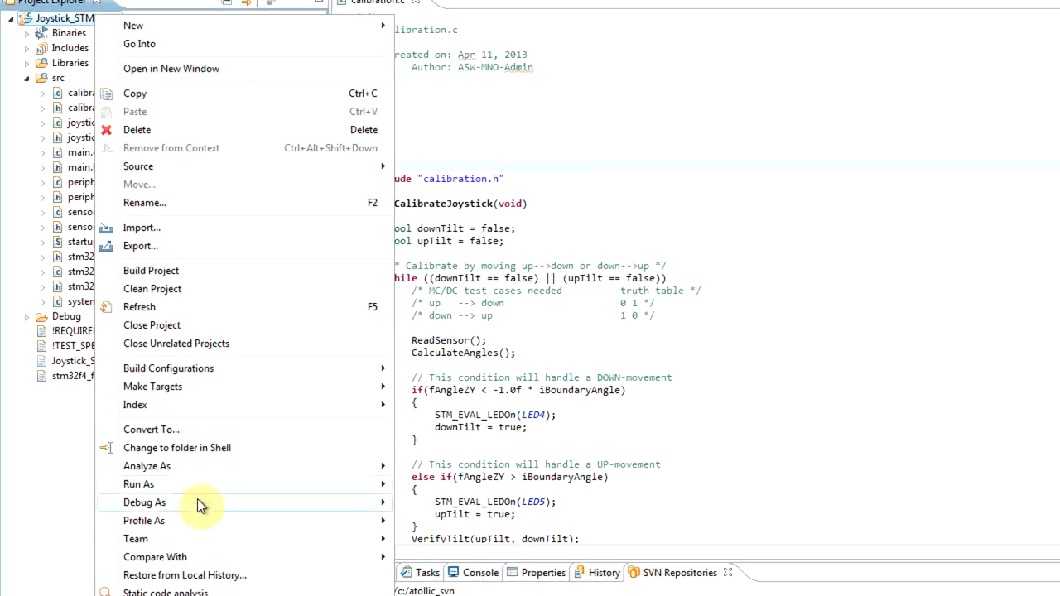
{"action": "mouse_move", "coordinate": [172, 484]}
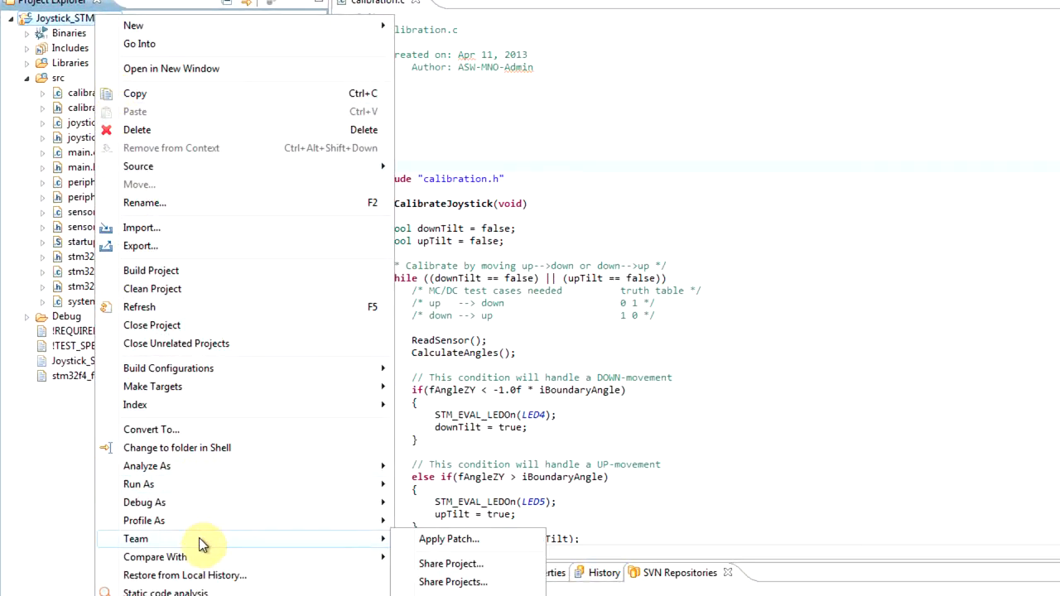
{"action": "left_click", "coordinate": [407, 563]}
{"action": "left_click", "coordinate": [617, 283]}
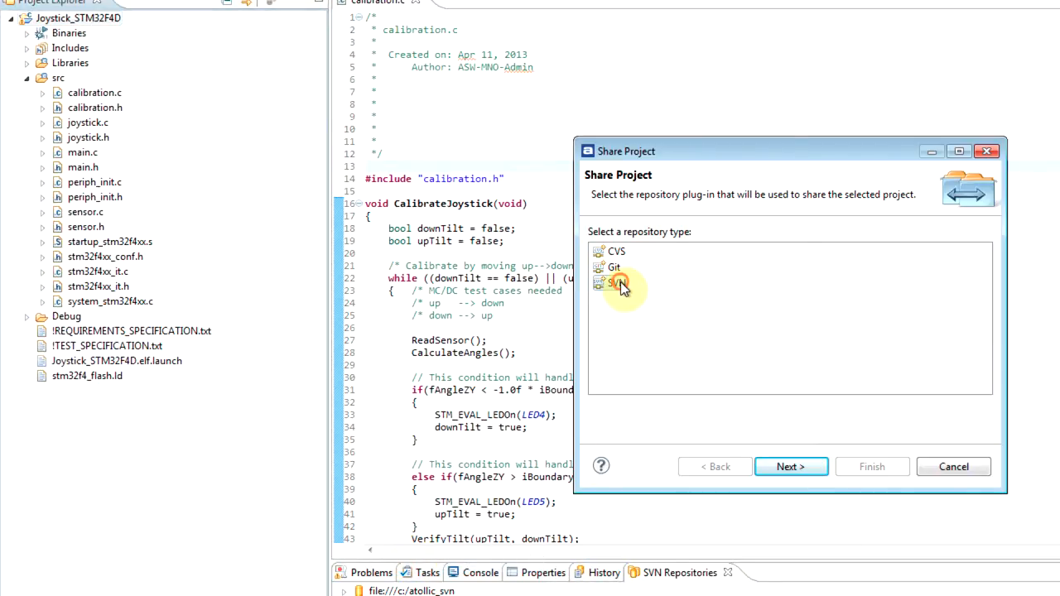
{"action": "left_click", "coordinate": [787, 467]}
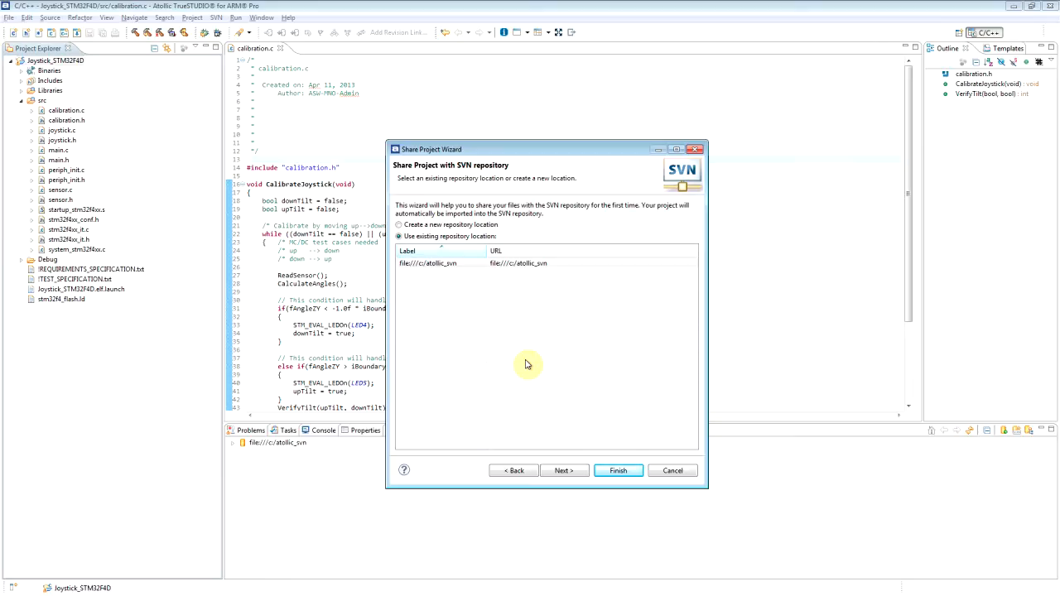
{"action": "left_click", "coordinate": [563, 471]}
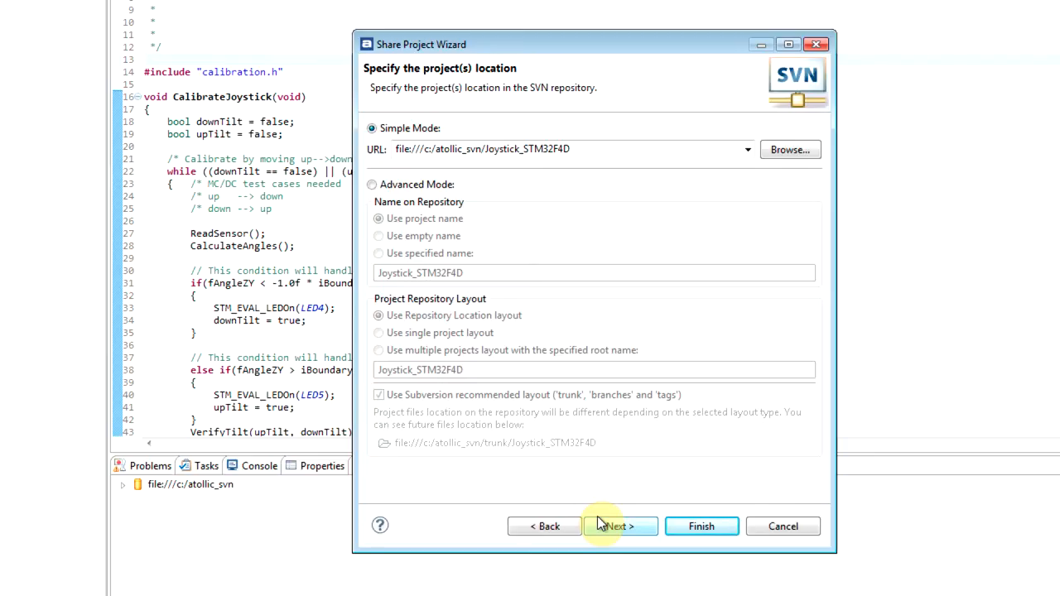
Step: Define the project location in Advanced Mode with an empty name and the Repository Location layout, and finish sharing with the default comment
{"action": "left_click", "coordinate": [373, 186]}
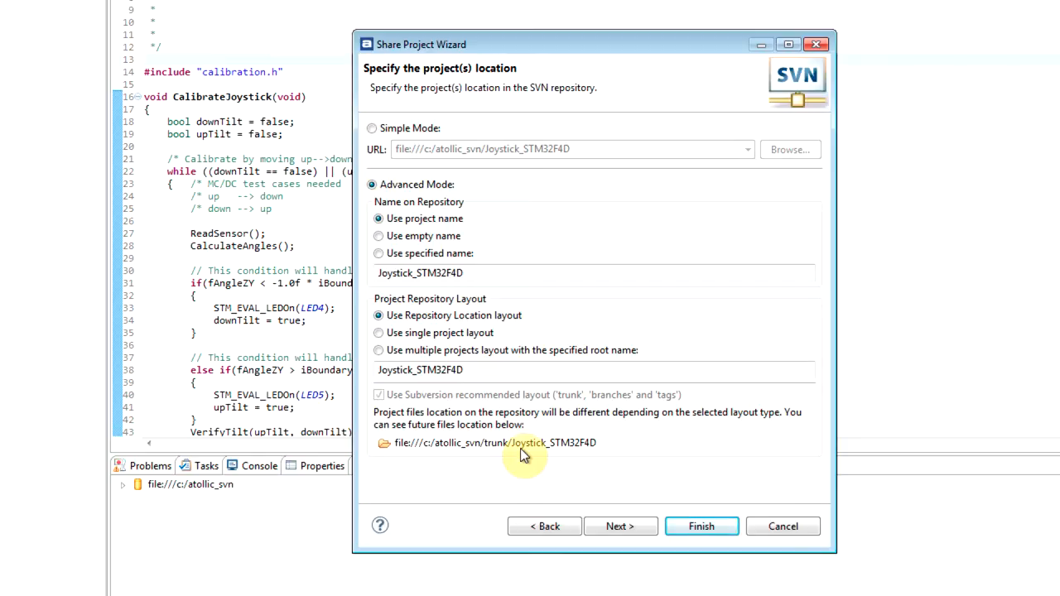
{"action": "left_click", "coordinate": [379, 349]}
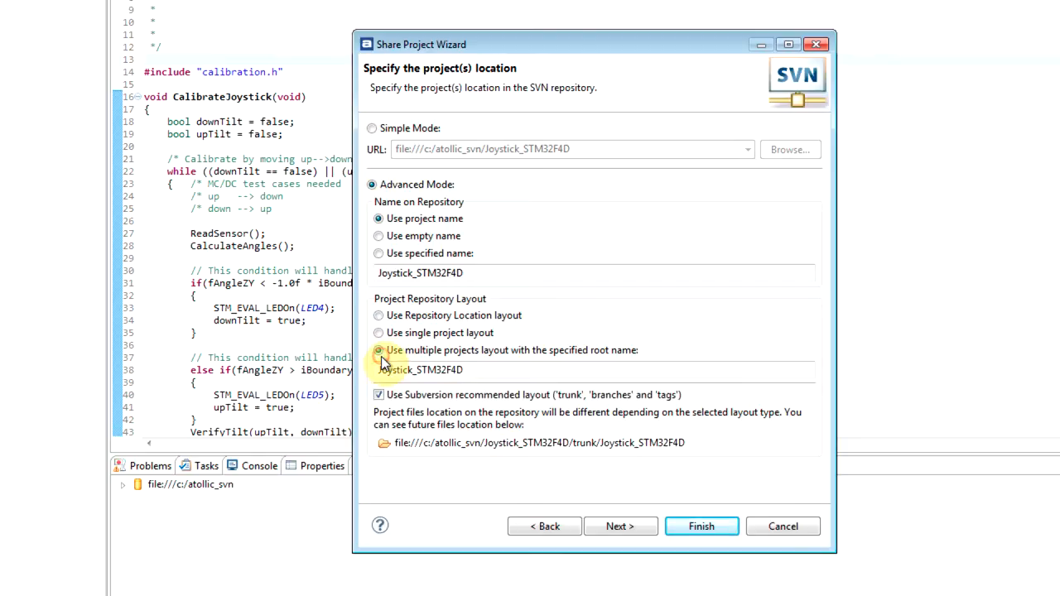
{"action": "left_click", "coordinate": [379, 236]}
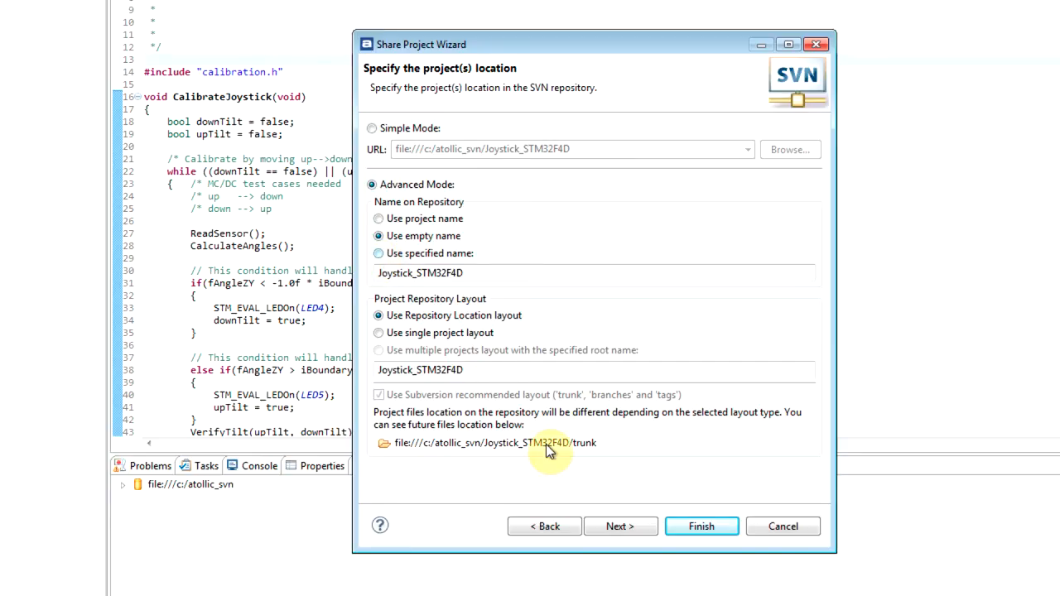
{"action": "left_click", "coordinate": [618, 526]}
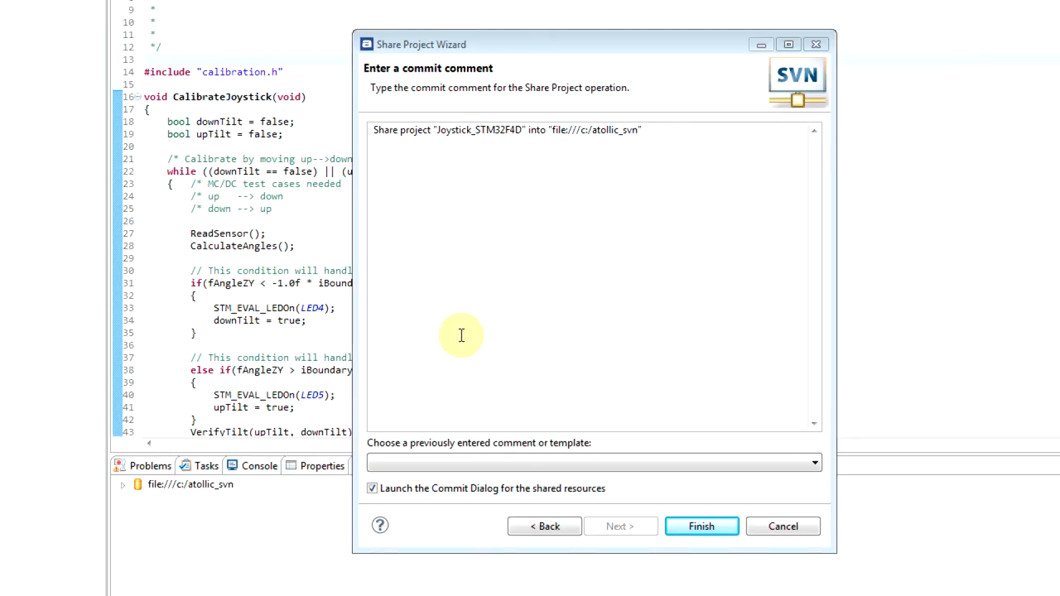
{"action": "left_click", "coordinate": [702, 526]}
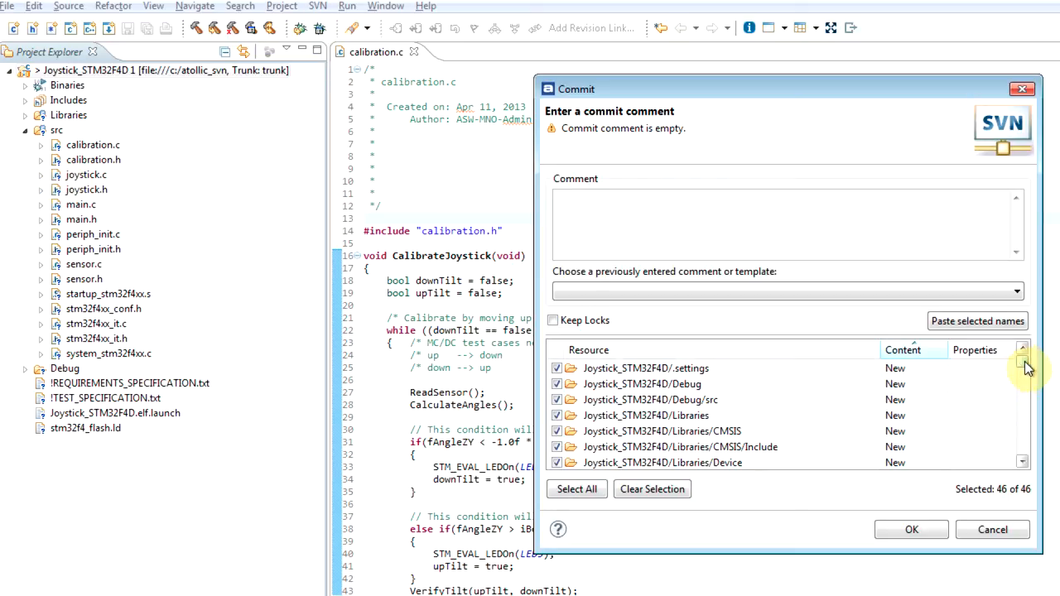
Step: Look through the resources listed for the commit and commit them all with the comment "Initial commit"
{"action": "left_click_drag", "start_coordinate": [1023, 362], "coordinate": [1018, 402]}
{"action": "left_click", "coordinate": [685, 237]}
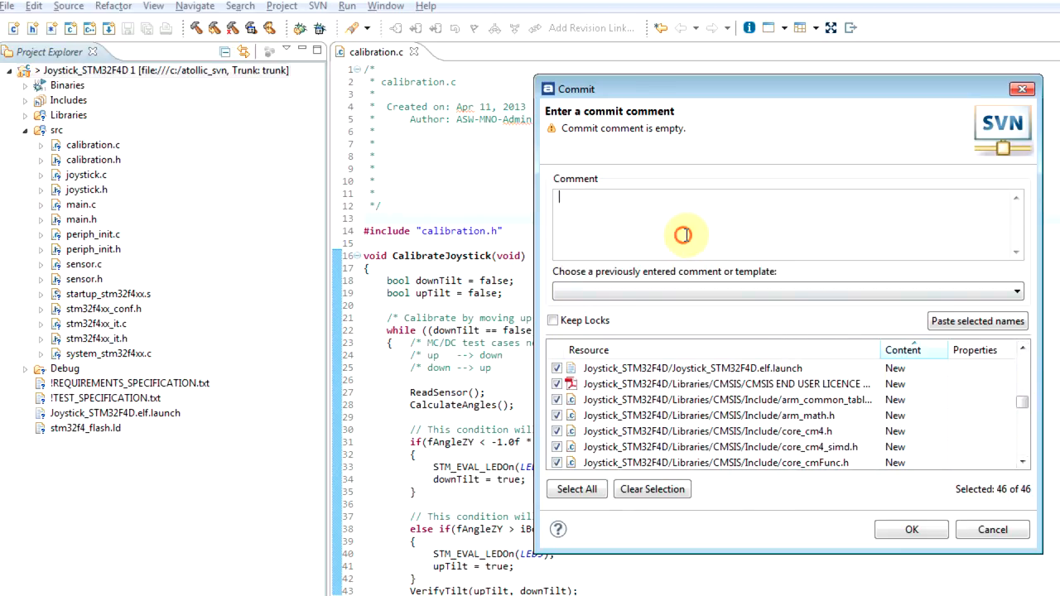
{"action": "type", "text": "Initial commit"}
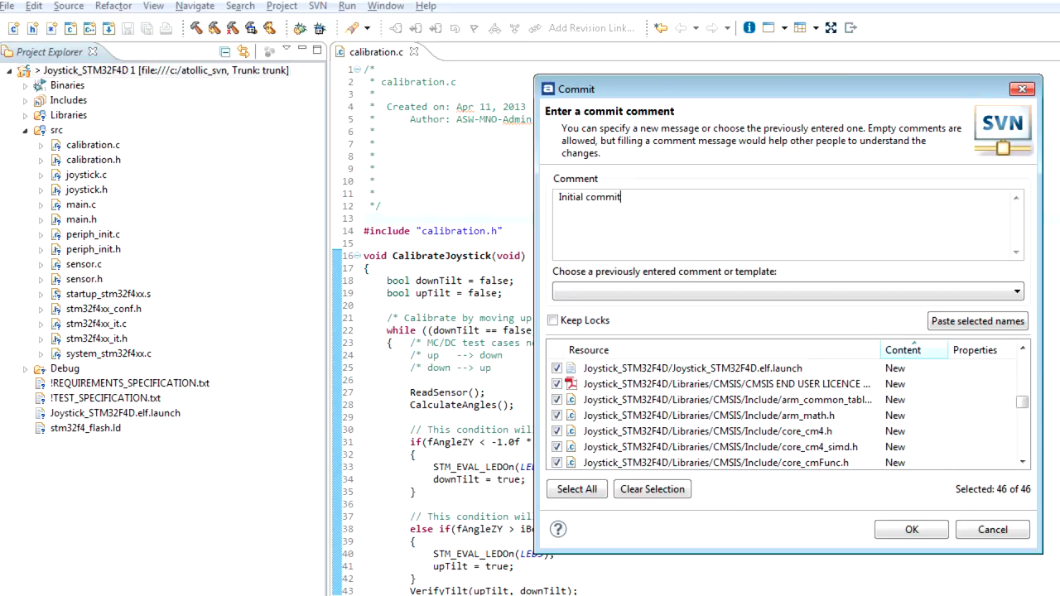
{"action": "left_click", "coordinate": [915, 528]}
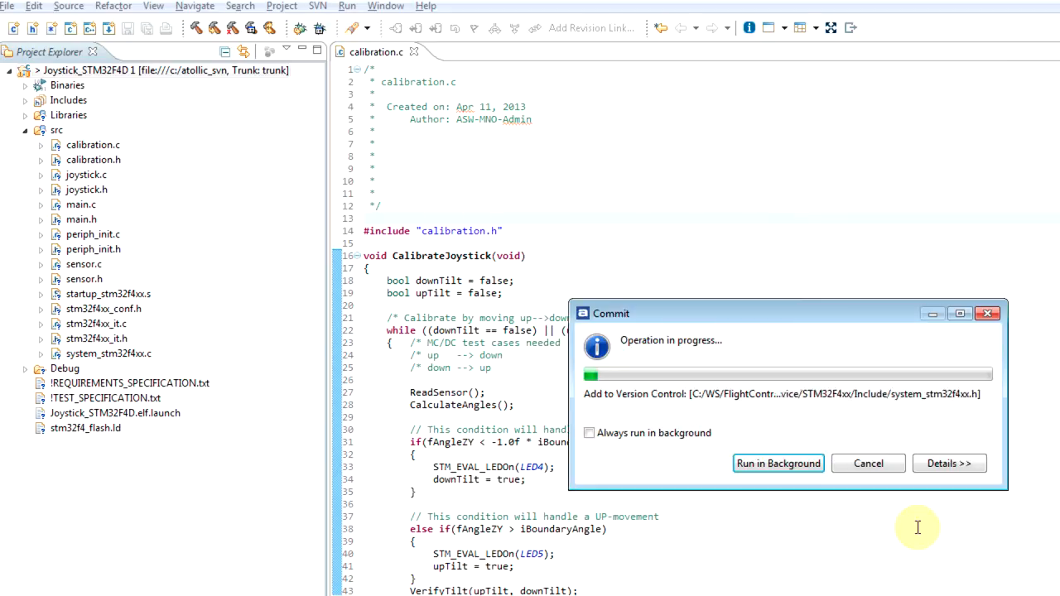